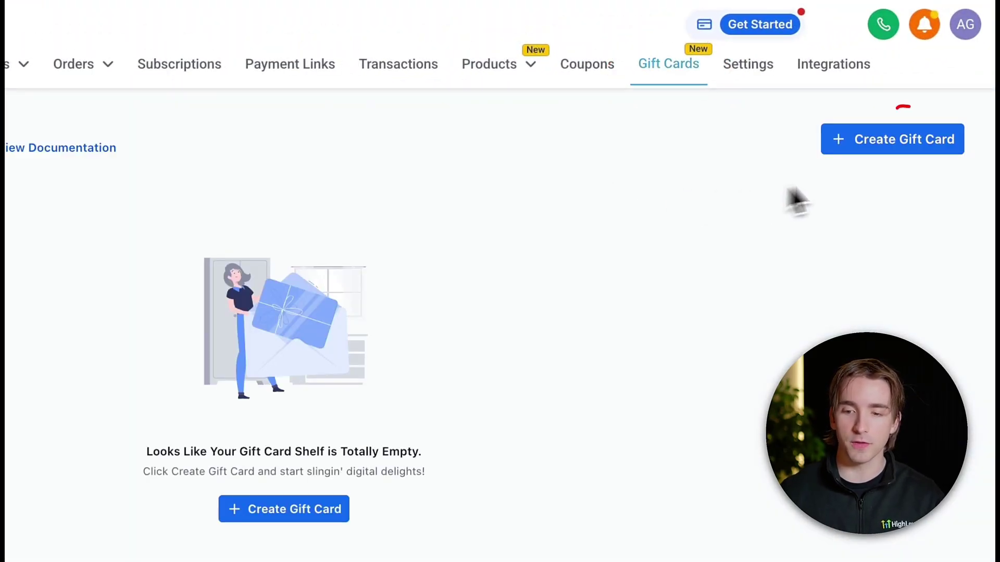
Begin a new gift card from the Payments > Gift Cards page.
click(888, 149)
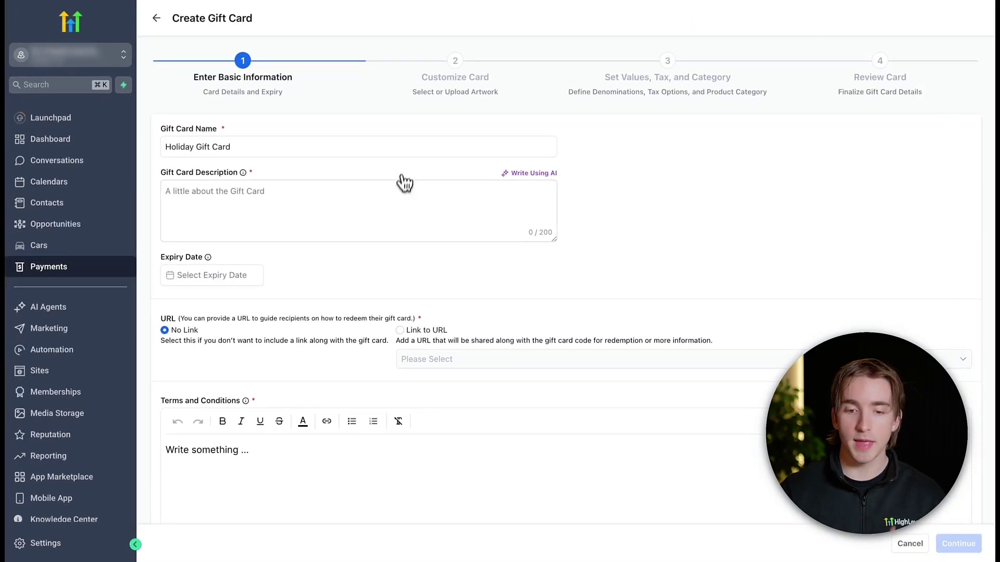
Add an AI-written holiday description and the terms 'Information here!'.
click(527, 174)
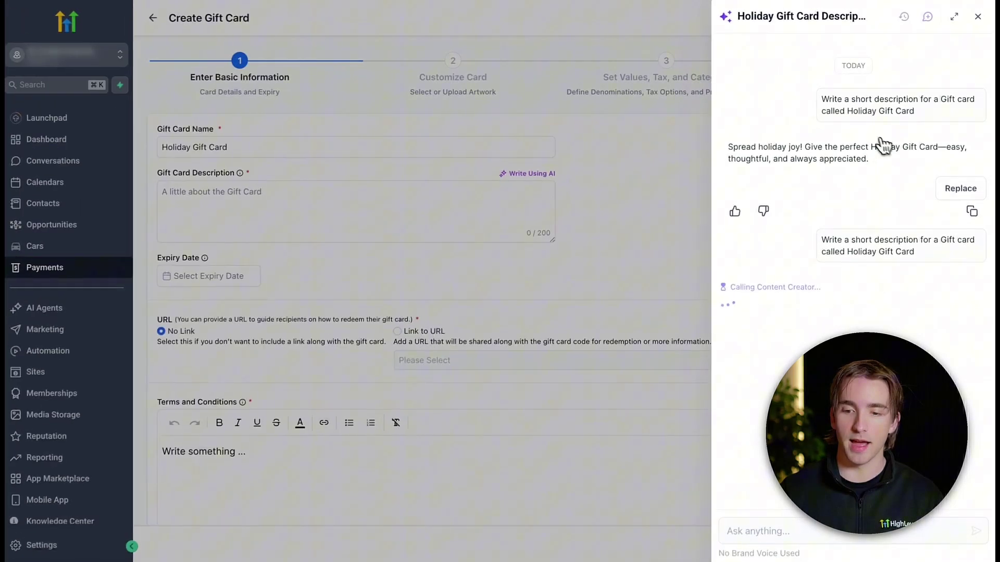
click(957, 196)
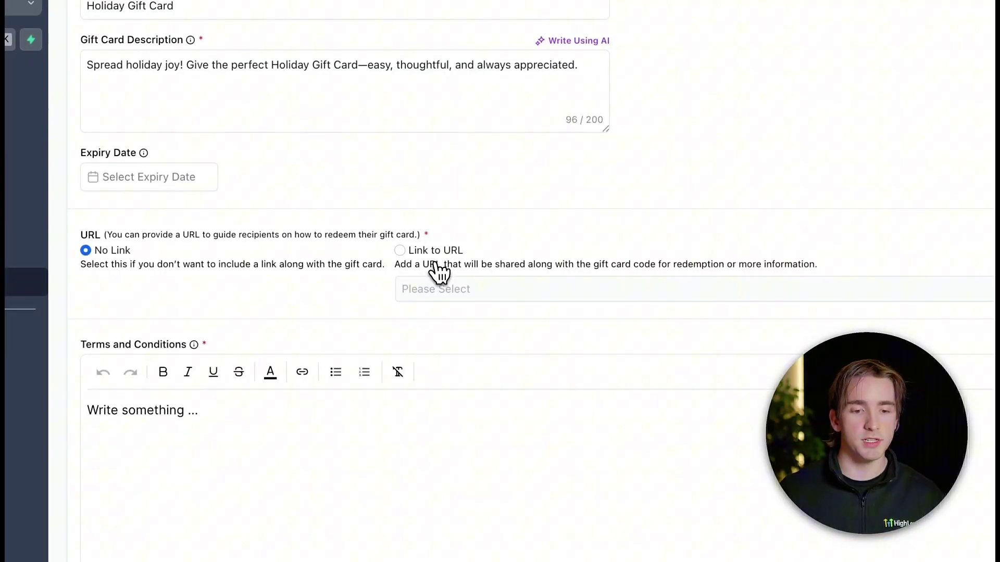
scroll(179, 269, down, 1)
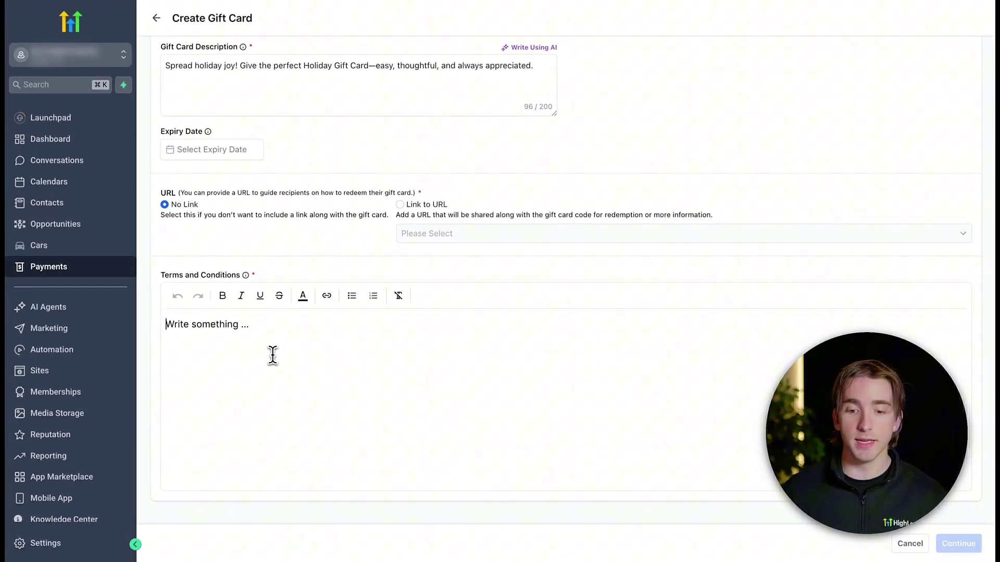
text(Information here!)
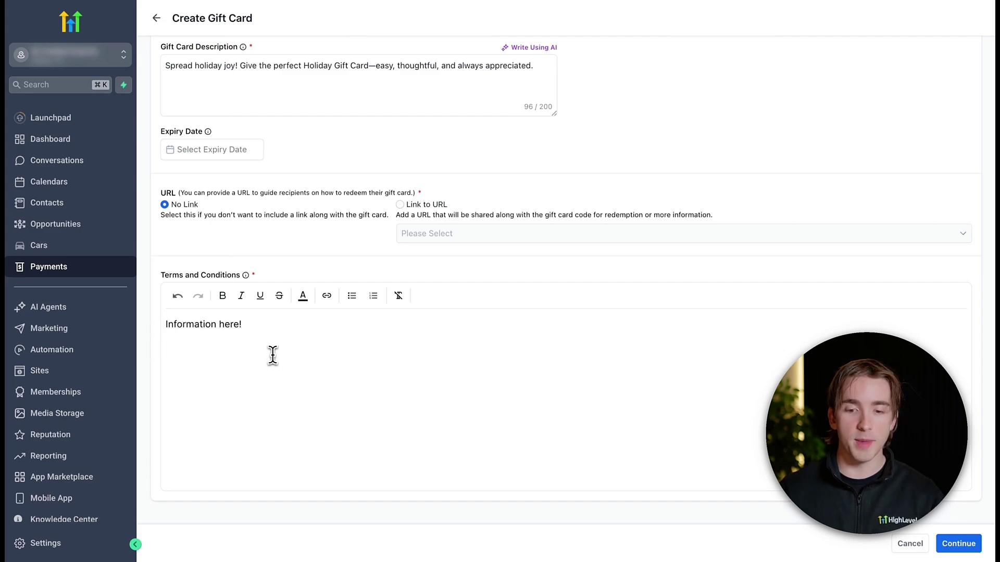
scroll(273, 356, up, 3)
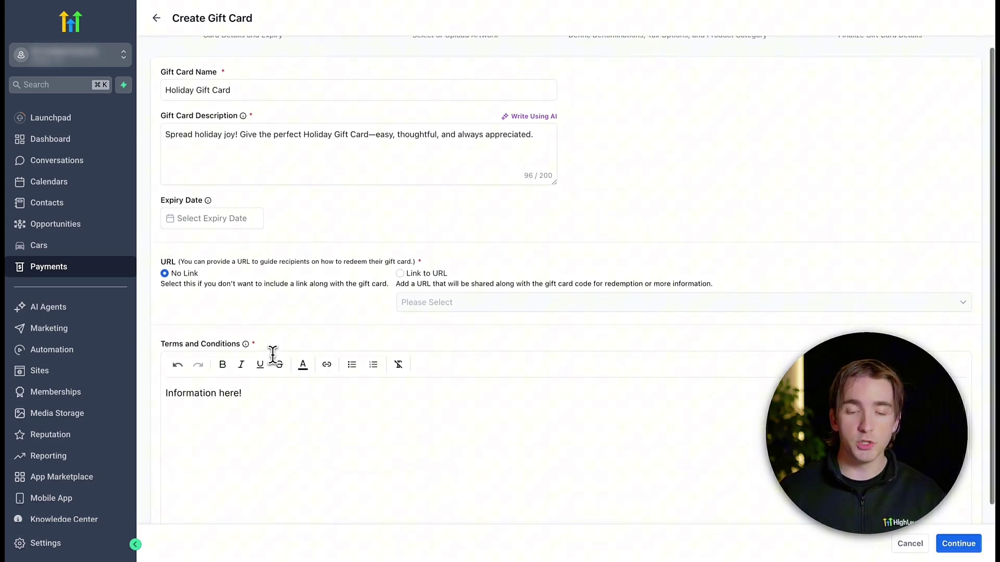
Apply the diagonal Azure Drift gradient to the card and save it to templates.
click(961, 546)
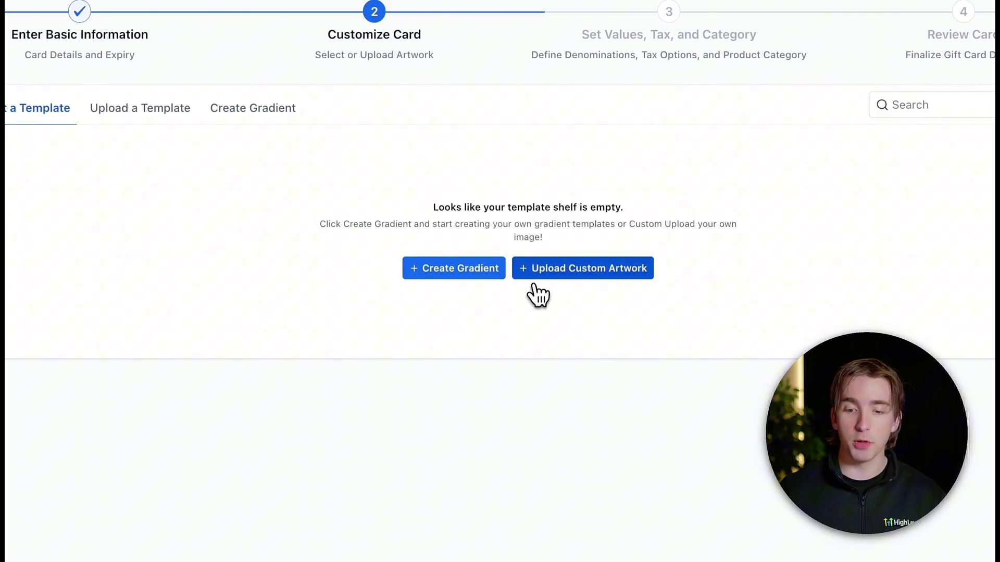
click(544, 286)
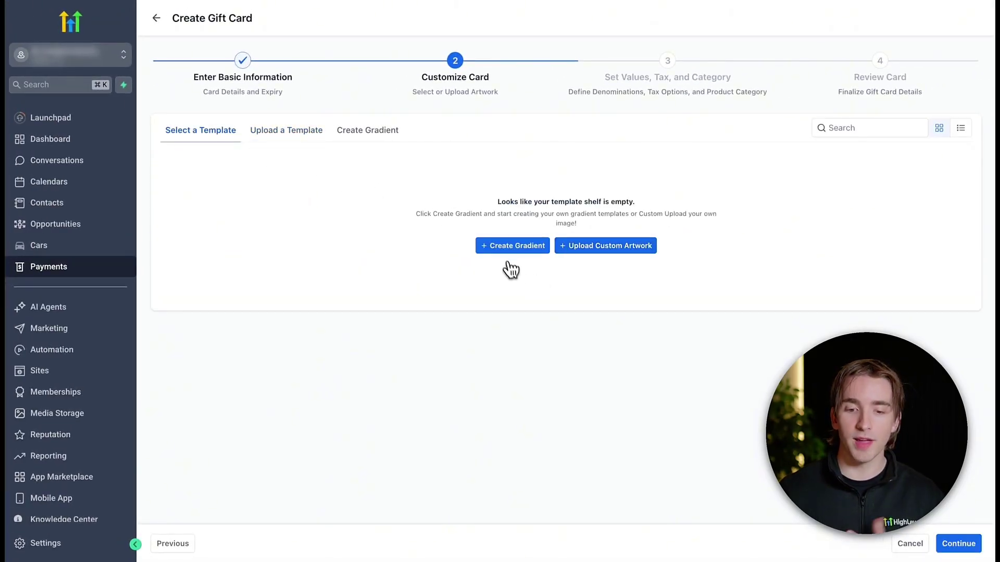
click(505, 251)
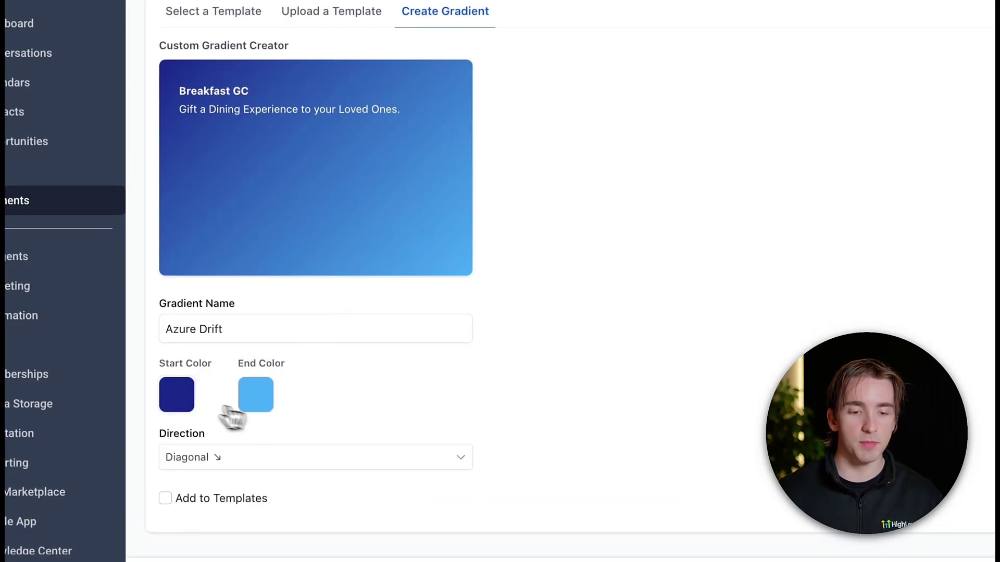
click(267, 458)
scroll(250, 479, down, 1)
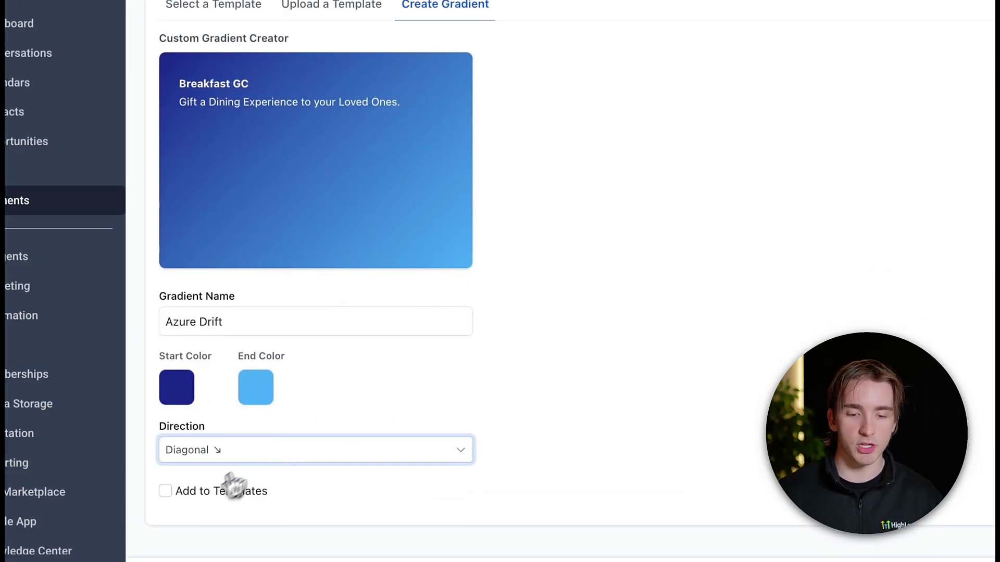
click(194, 497)
click(950, 546)
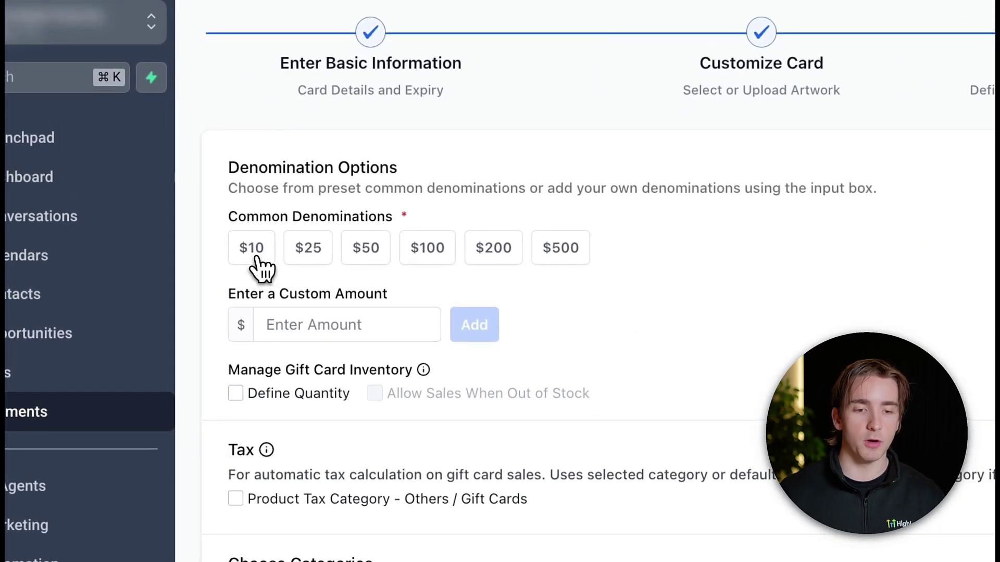
Add card values of $10, $25, $50 and a custom $5,000.
click(256, 257)
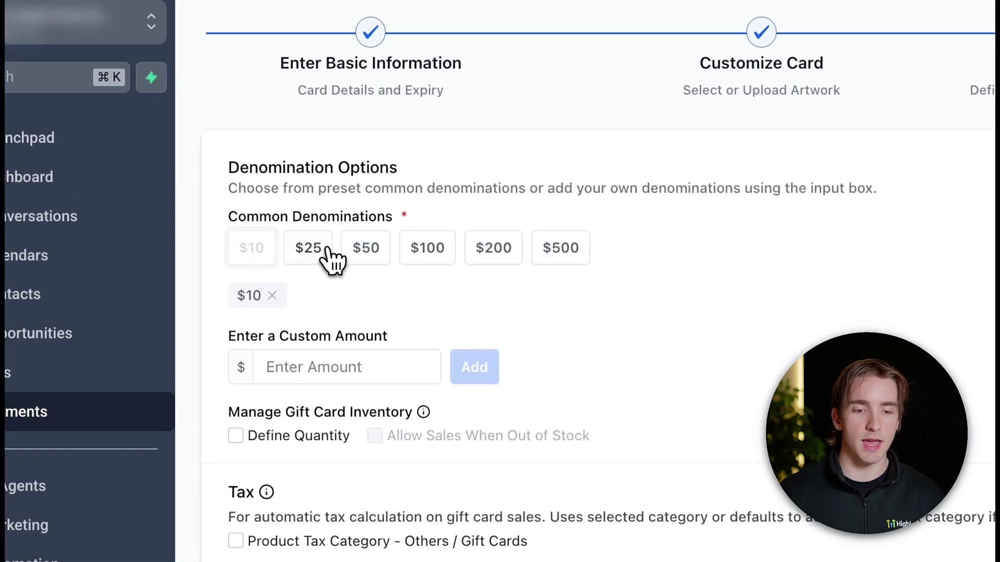
click(324, 259)
click(384, 262)
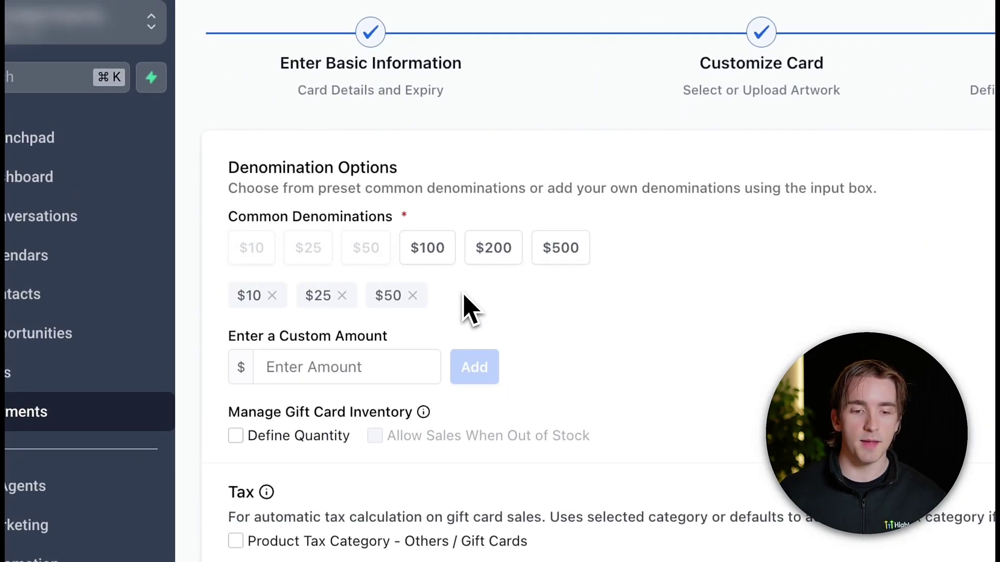
click(378, 366)
text(5000)
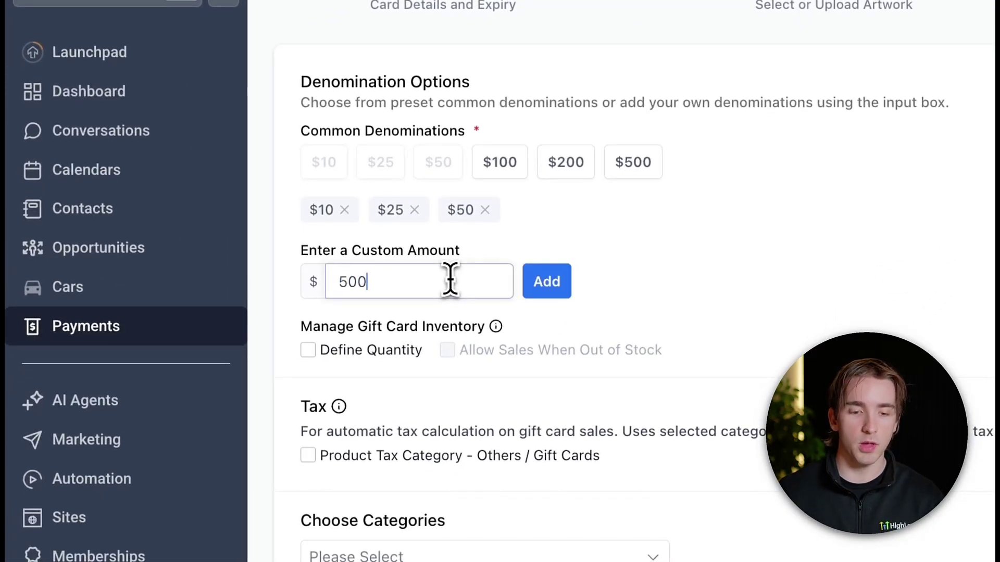
click(550, 283)
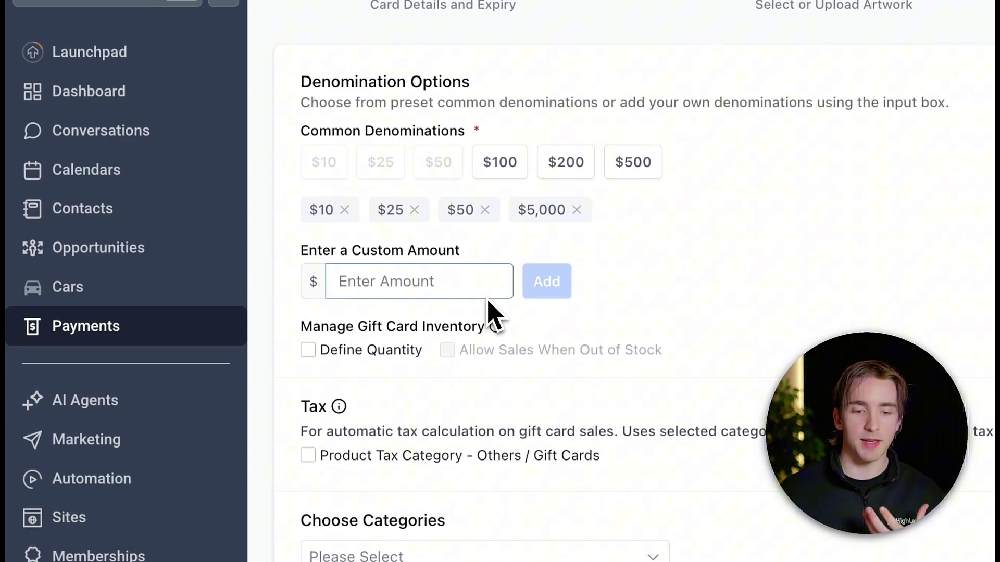
Limit stock to 100 units, allow out-of-stock sales, and apply the gift card tax category.
click(308, 350)
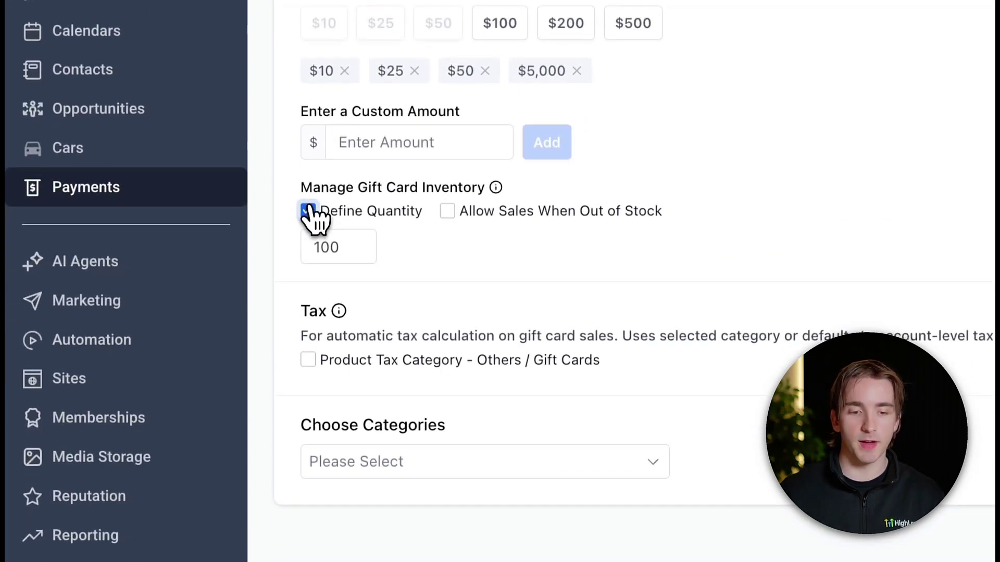
click(449, 211)
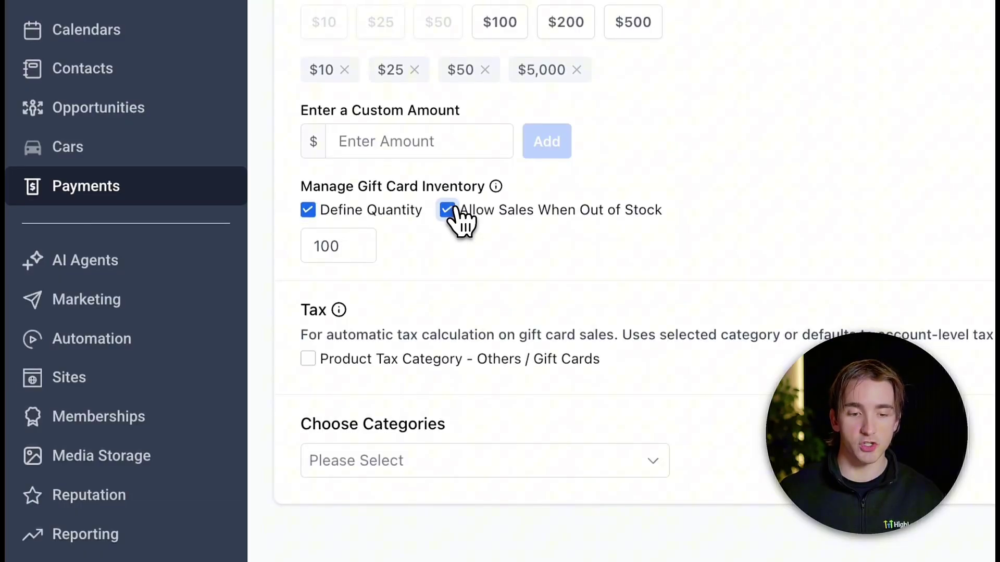
click(309, 362)
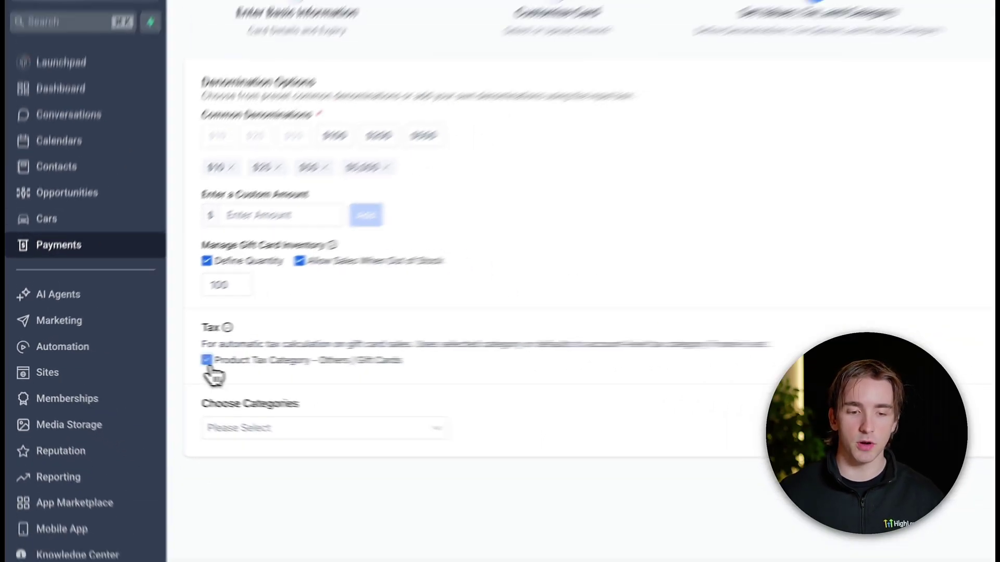
Review the Holiday Gift Card preview and code, then create the card.
click(970, 544)
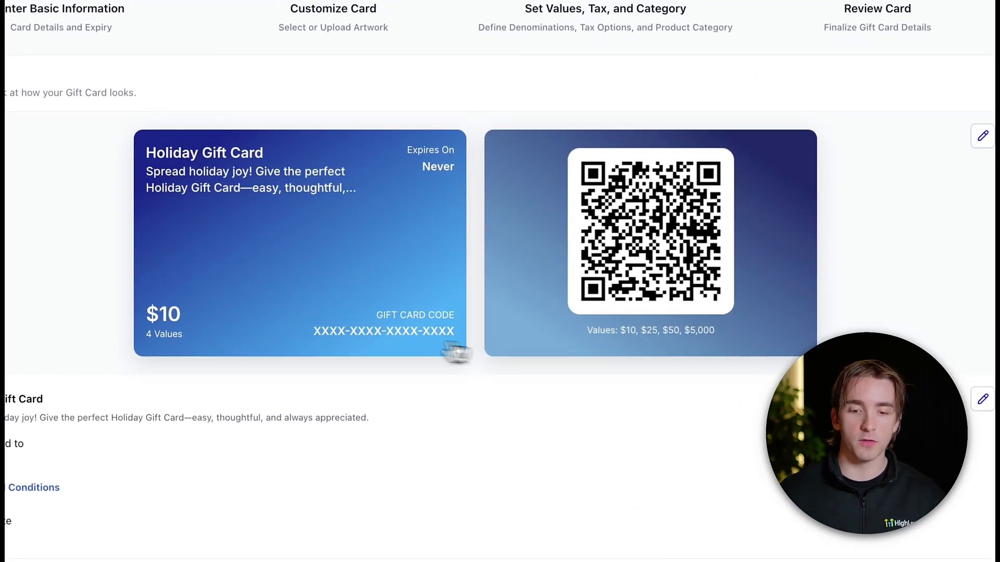
triple_click(373, 332)
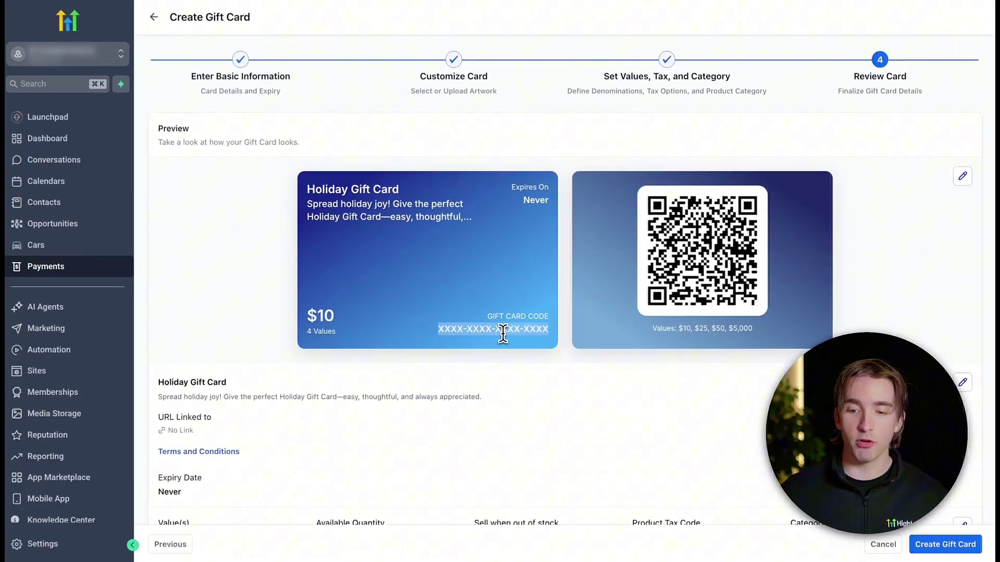
scroll(504, 333, down, 1)
scroll(504, 335, up, 1)
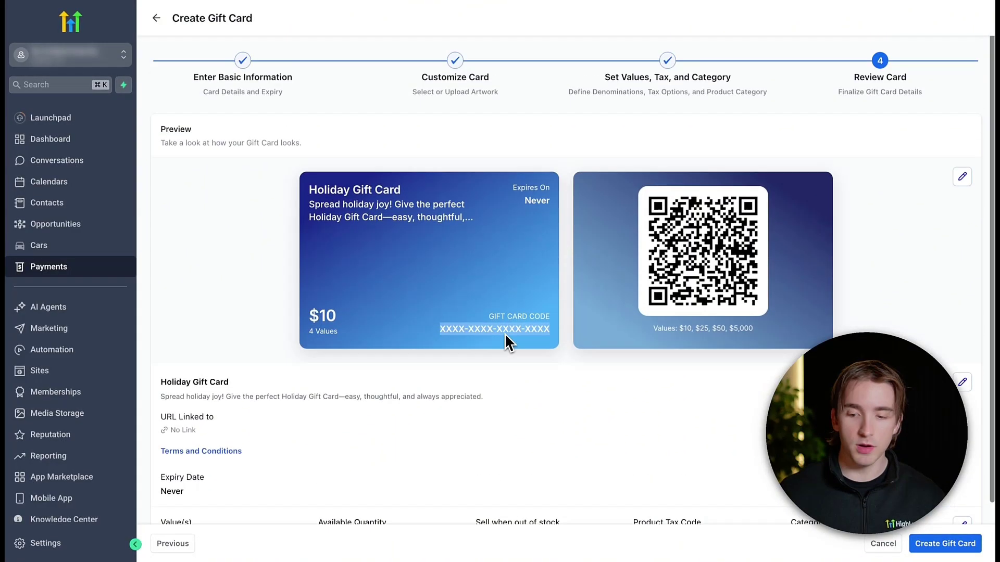
click(927, 545)
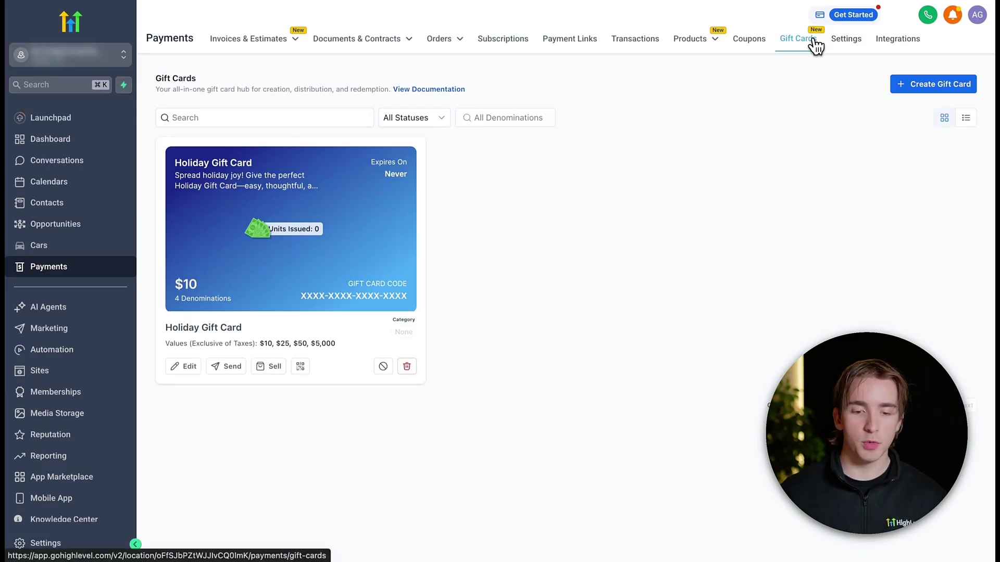
Flip the Holiday Gift Card in the list to reveal its actions.
mouse_move(330, 219)
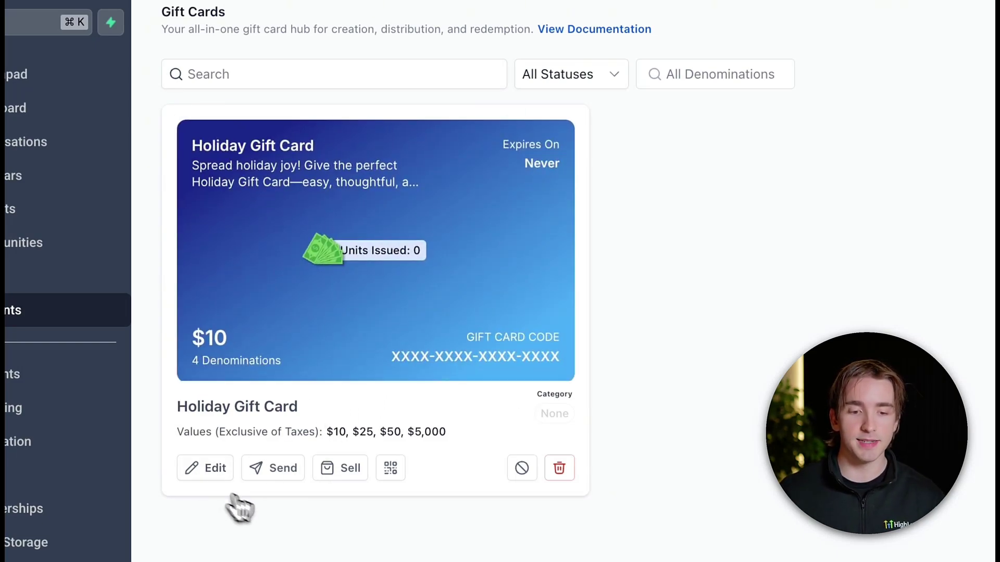
Send the customer a $25 card by SMS saying 'Take a moment for yourself—you deserve it!'.
click(276, 470)
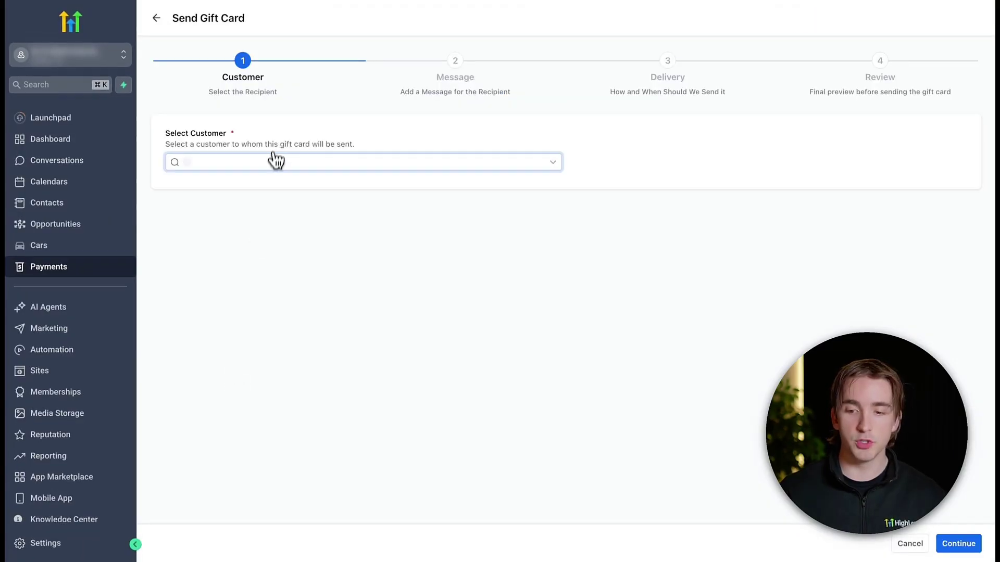
click(951, 542)
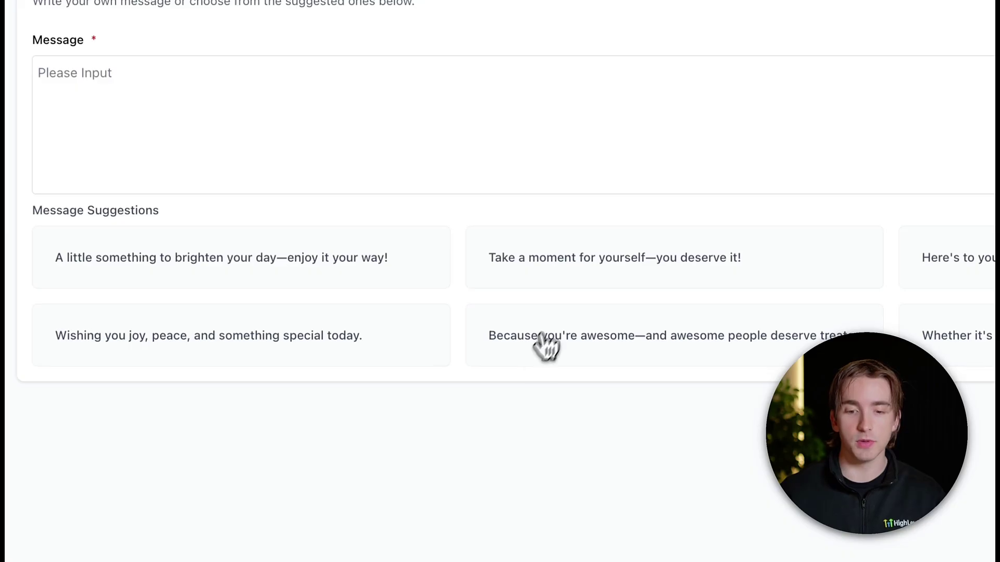
click(594, 264)
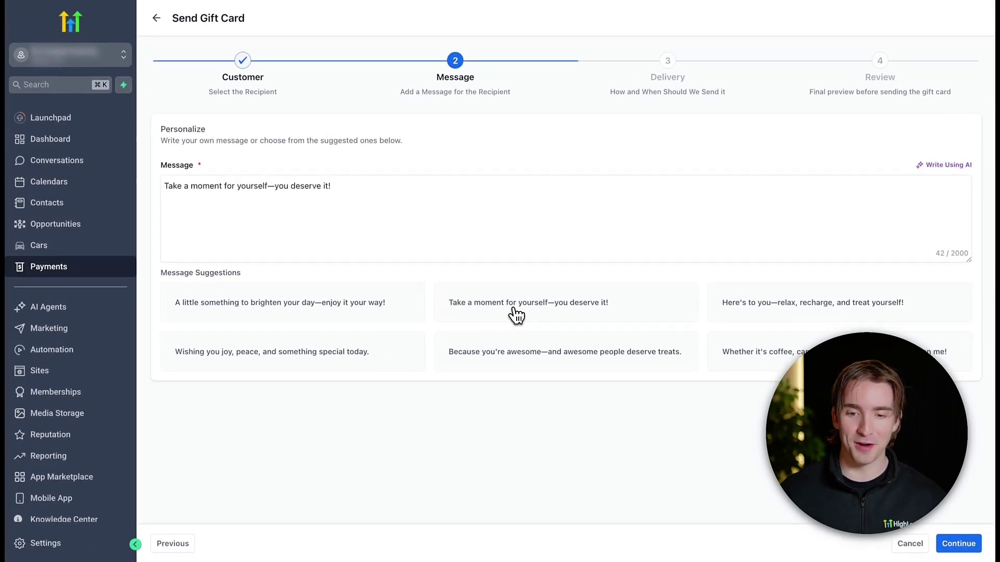
click(959, 543)
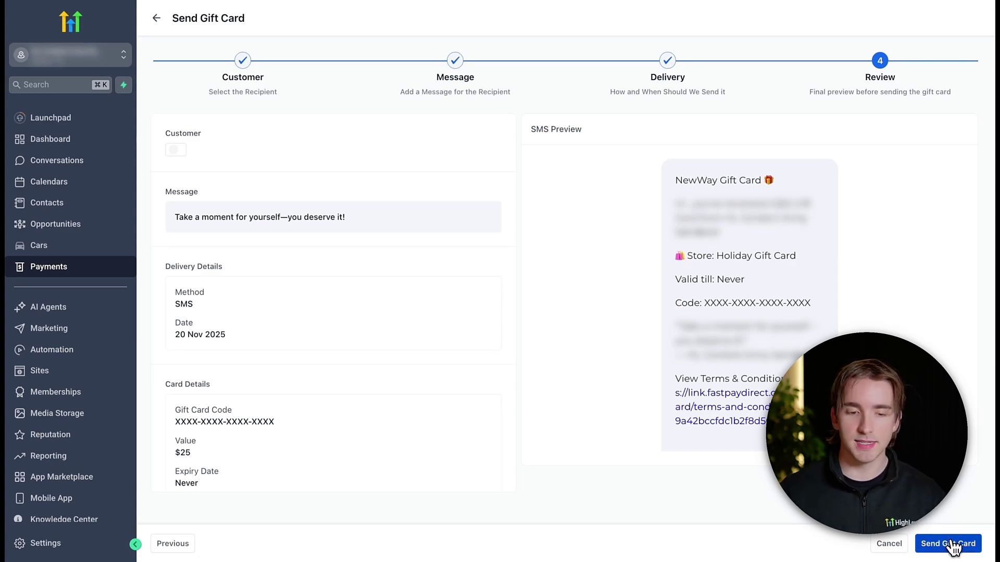
click(924, 545)
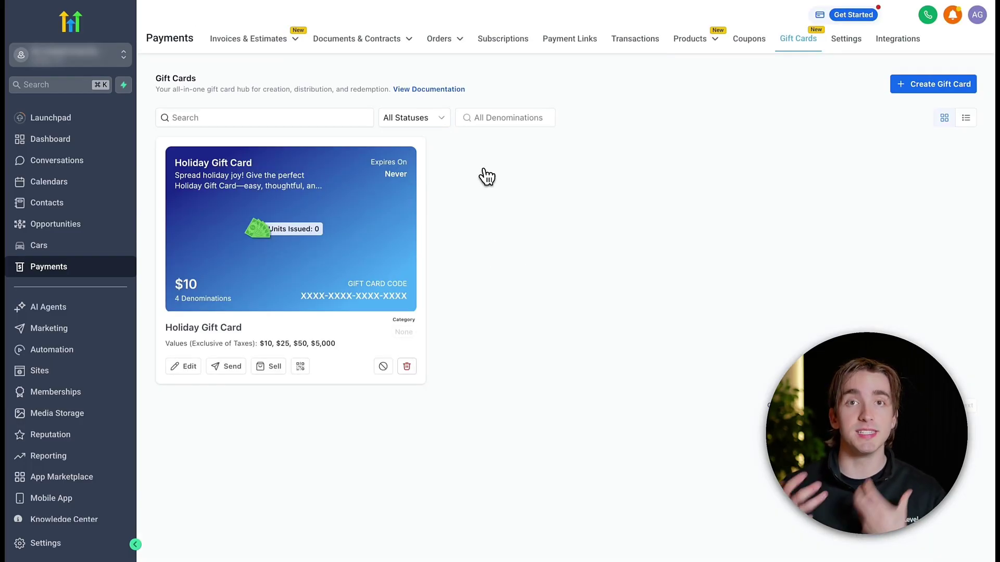
Open the Holiday Gift Card checkout and try the $10.00, $25.00 and $50.00 values.
click(271, 366)
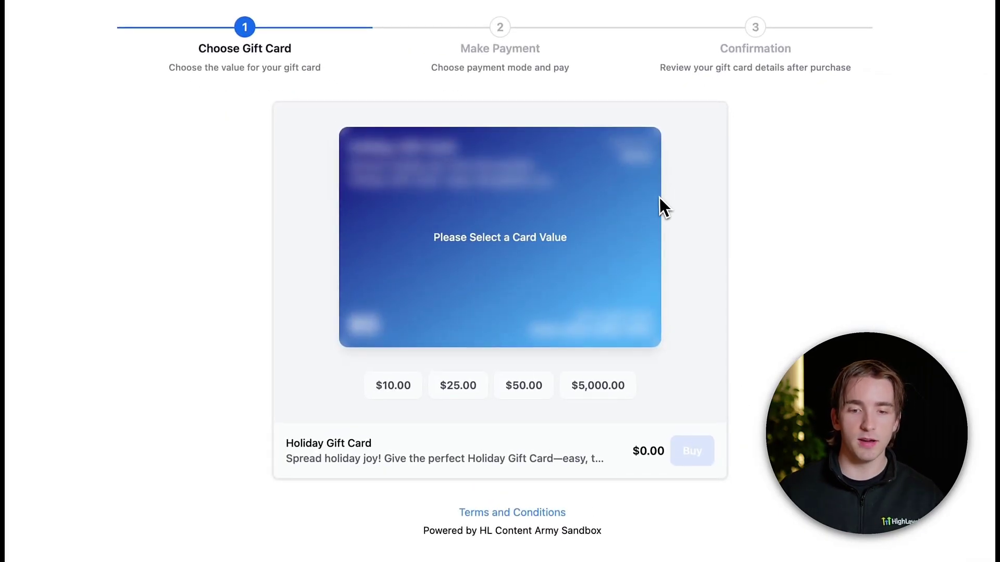
click(402, 386)
click(455, 390)
click(528, 395)
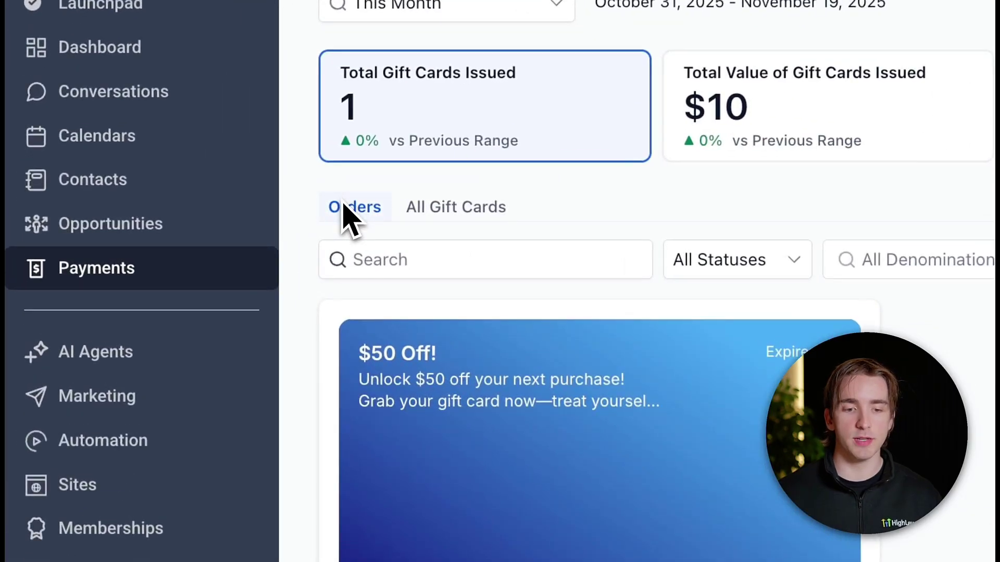
Switch to All Gift Cards and back to Orders to see the single $10 order.
click(443, 211)
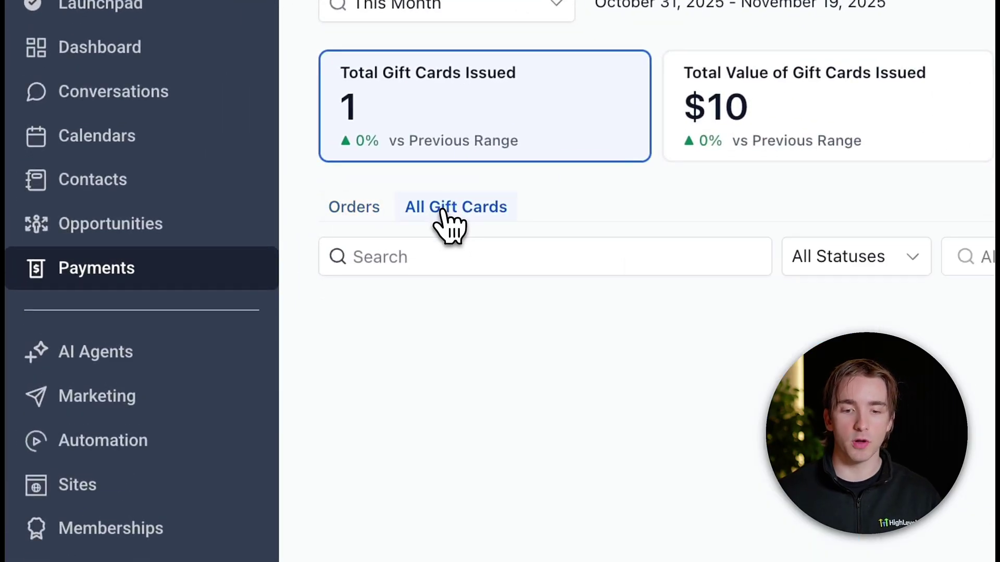
click(359, 210)
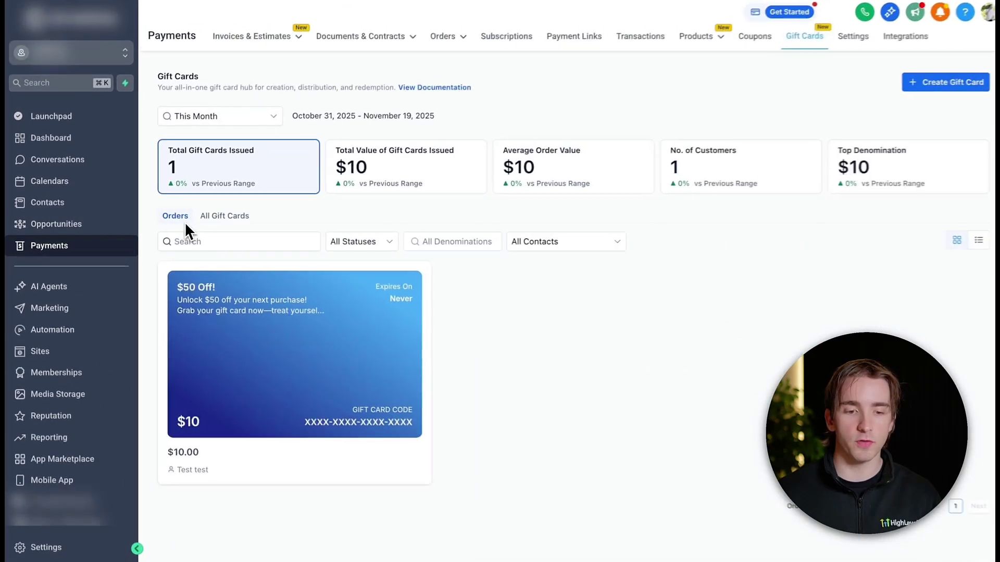